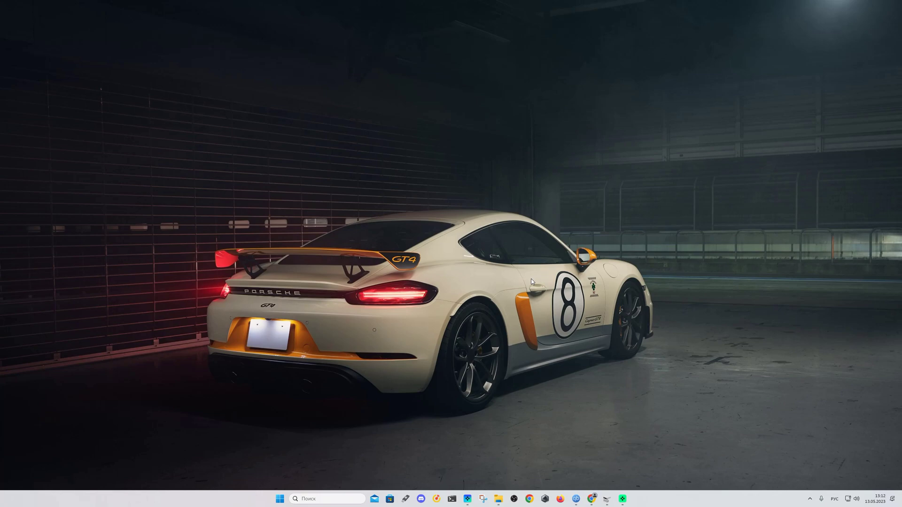
- Examine the removable drive Новый том (G:) in File Explorer and its partition layout in Disk Management, clearing both windows after the check
left_click(499, 500)
left_click(566, 194)
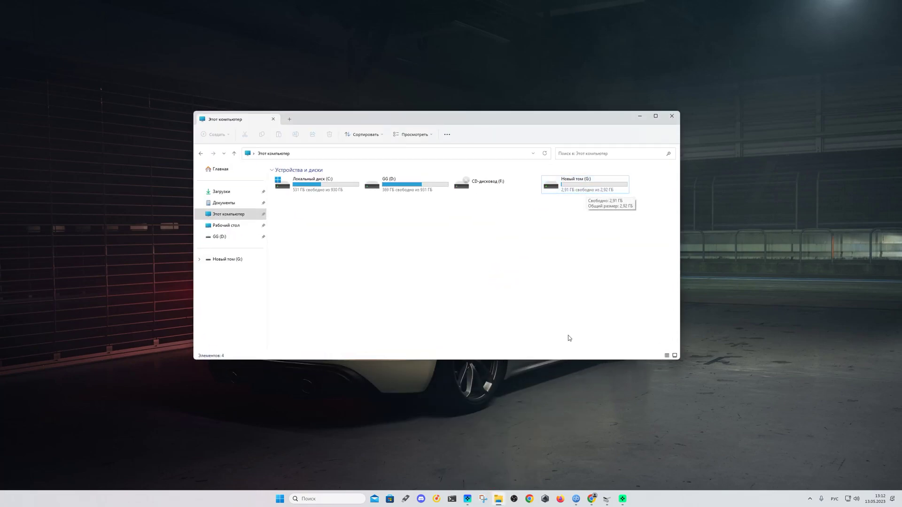
left_click(606, 499)
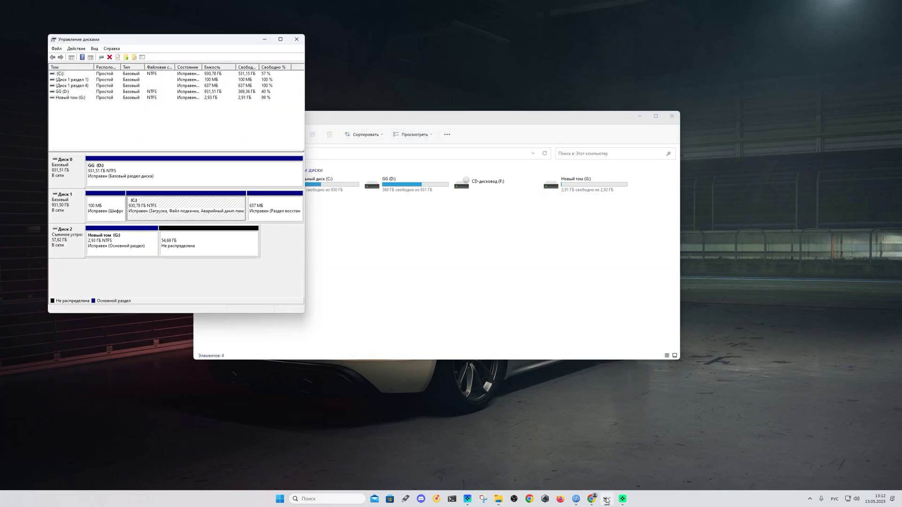
left_click_drag(207, 43, 471, 71)
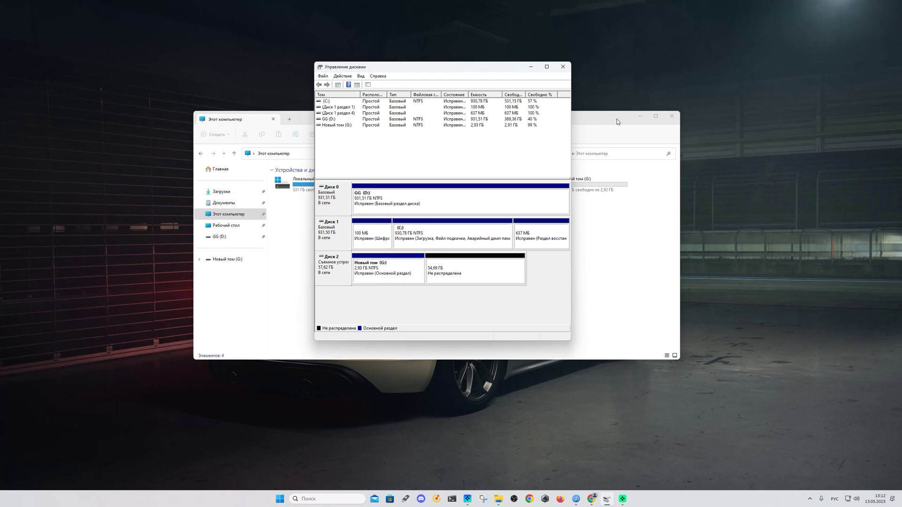
left_click(640, 116)
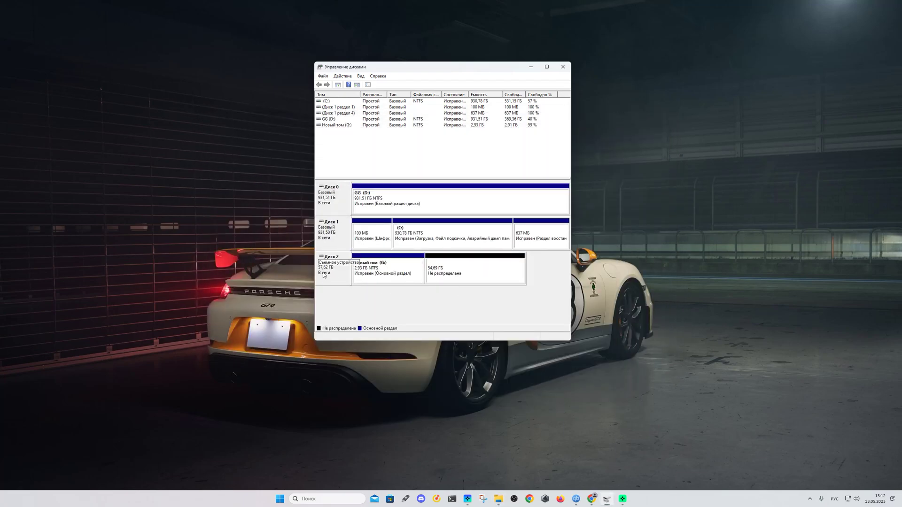
left_click(530, 67)
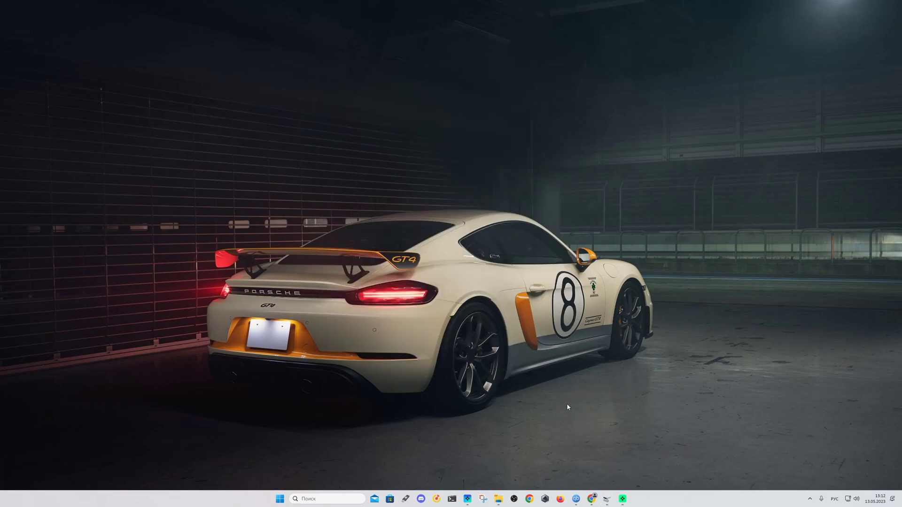
- Switch to Chrome, open the extensions page and go from there to the Chrome Web Store
left_click(593, 500)
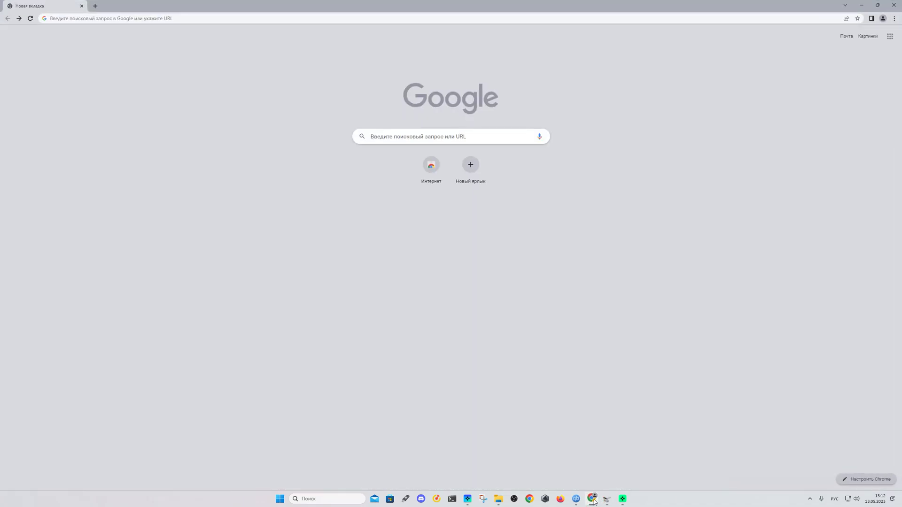
left_click(894, 18)
mouse_move(780, 120)
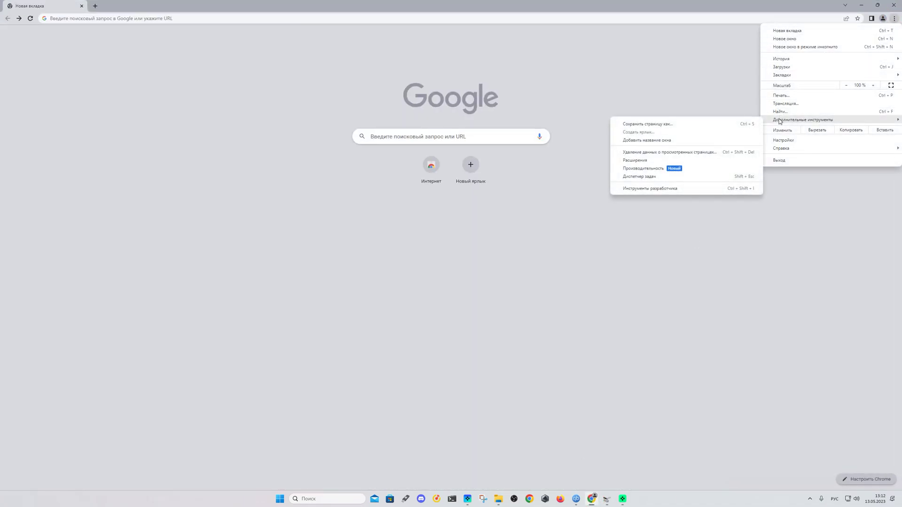
left_click(640, 162)
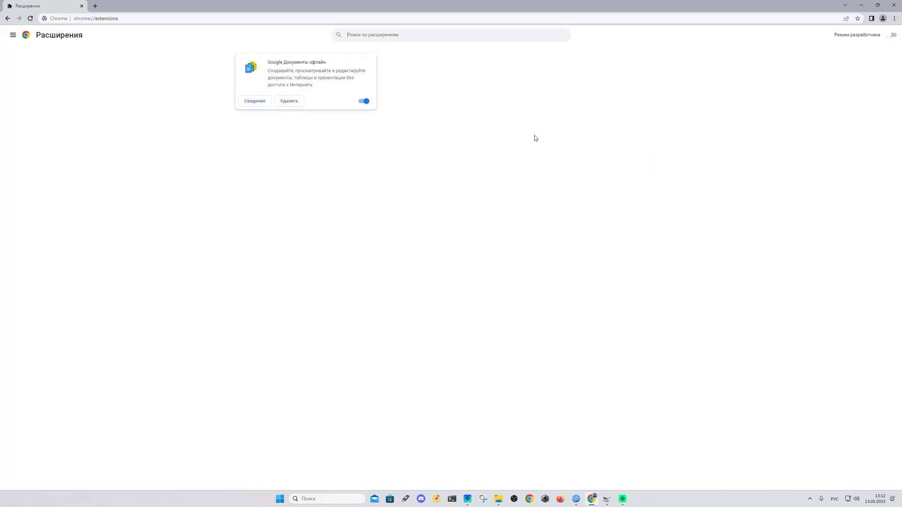
left_click(14, 36)
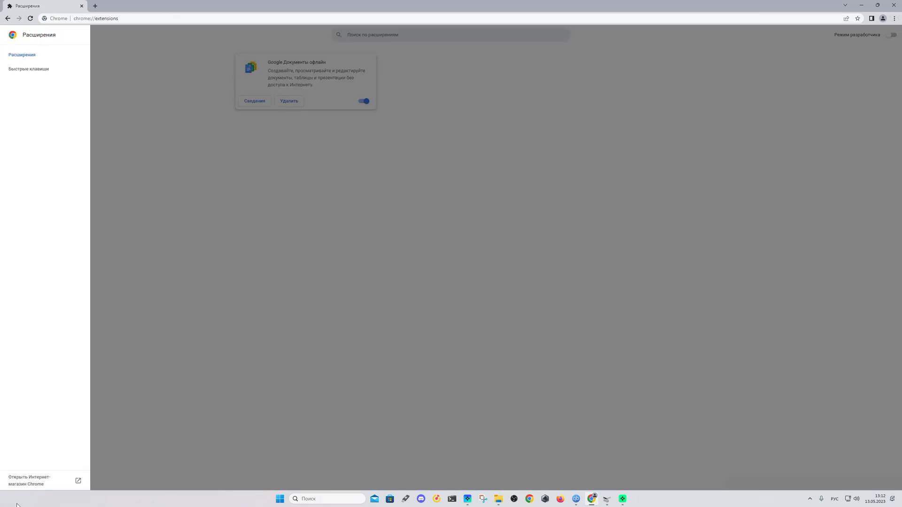
left_click(29, 480)
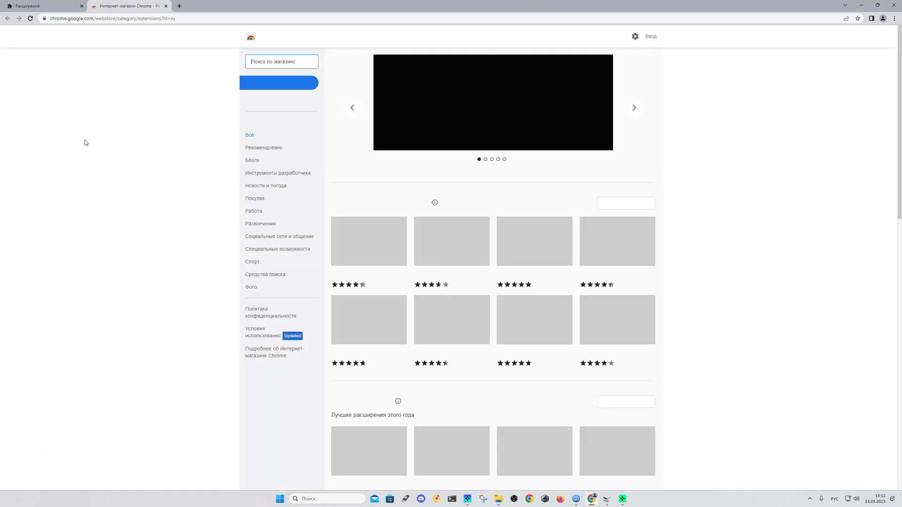
- Search the Chrome Web Store for "утилита восстановления chromebook"
left_click(275, 61)
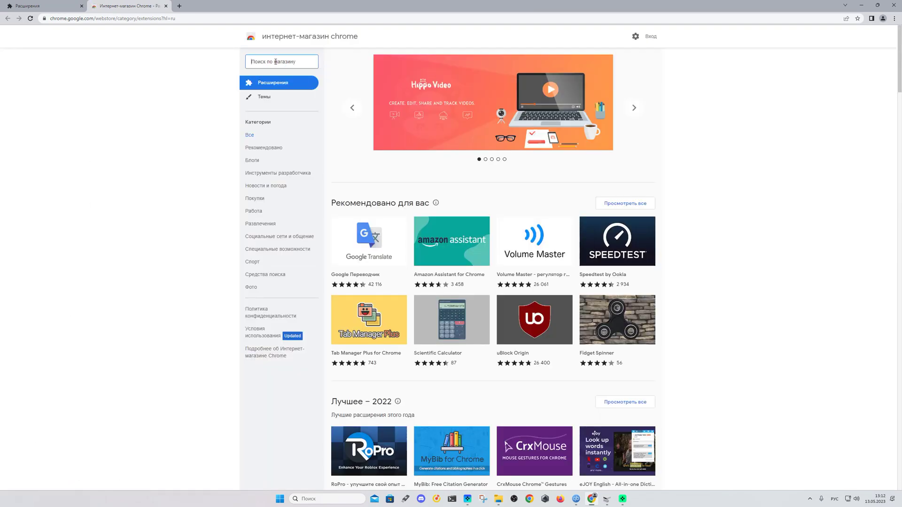
type("утили")
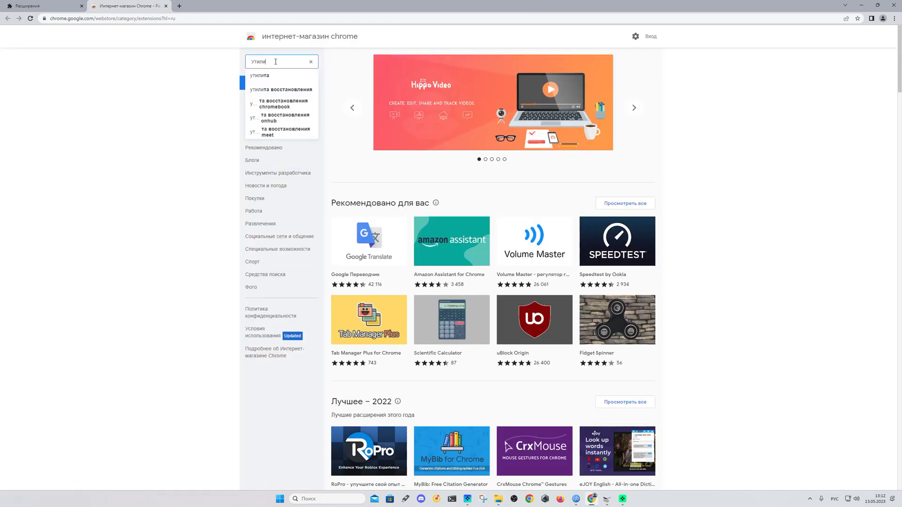
key("Down")
key("Down")
key("Down")
key("Return")
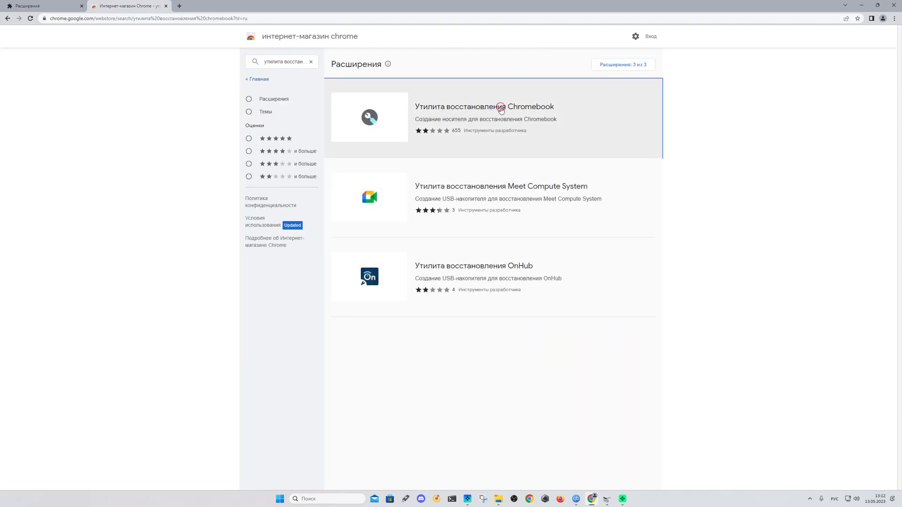
- Install the extension "Утилита восстановления Chromebook" from the search results and dismiss the sync offer
left_click(443, 107)
left_click(591, 86)
left_click(460, 83)
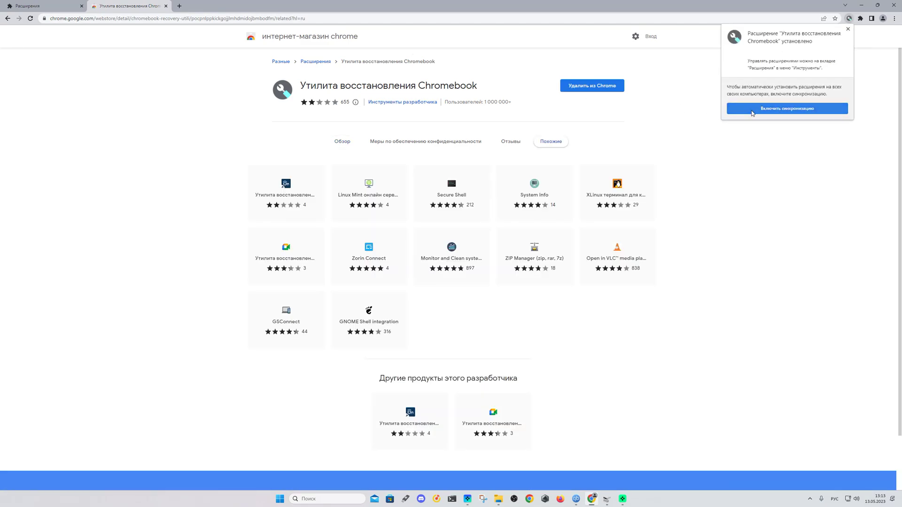
left_click(706, 125)
- Launch the installed Chromebook recovery utility, minimize the browser and move the utility's window to the middle of the desktop
left_click(860, 20)
left_click(781, 69)
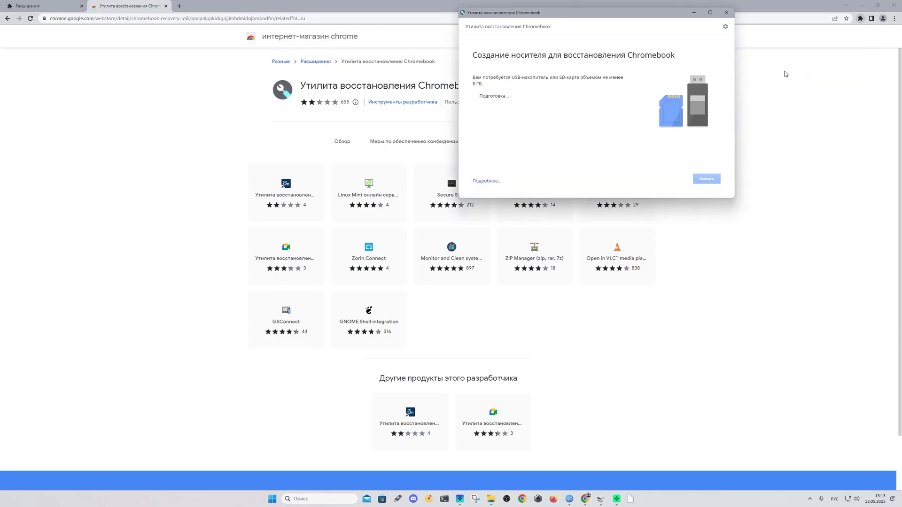
left_click(861, 5)
left_click_drag(644, 11, 498, 135)
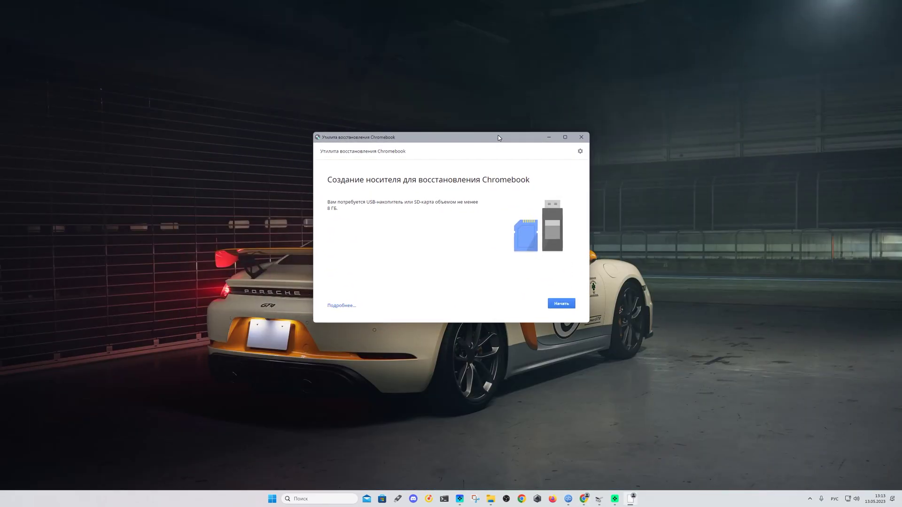
- Erase the Kingston DataTraveler 3.0 drive with the utility's recovery media erase option and finish the wizard
left_click(580, 151)
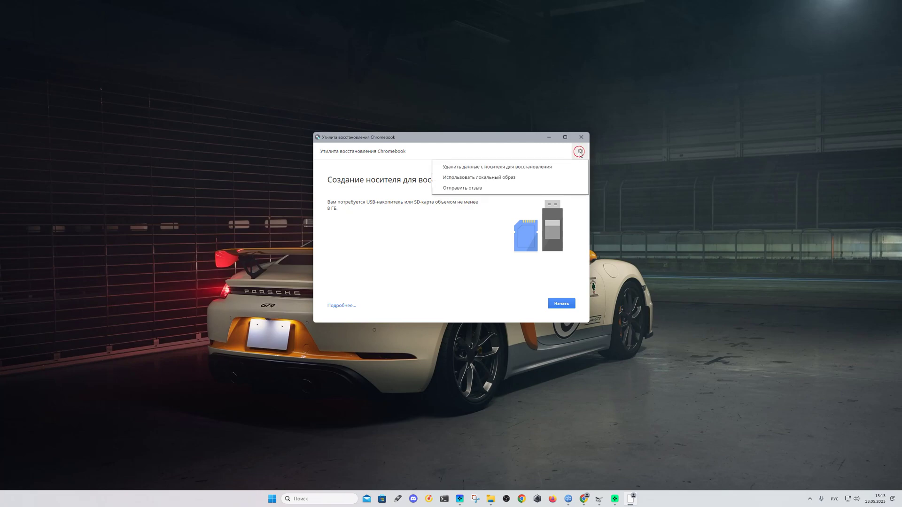
left_click(522, 168)
left_click(430, 223)
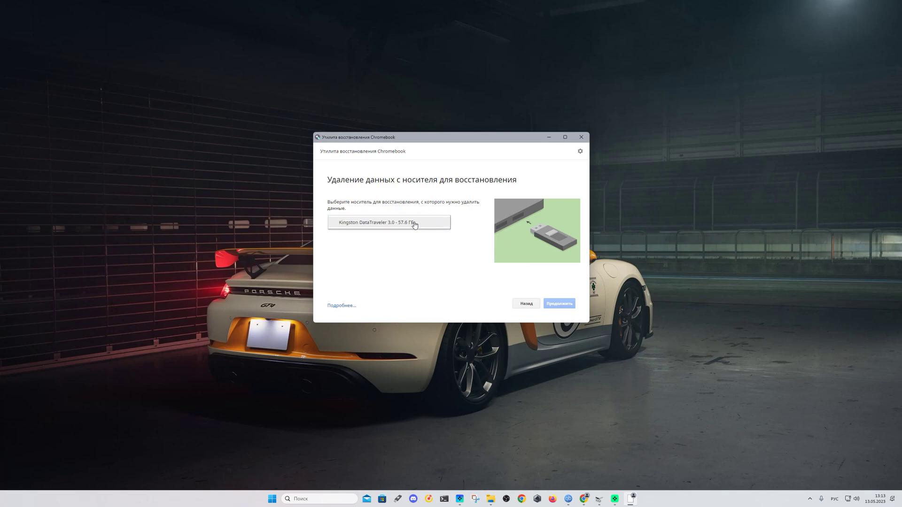
left_click(416, 225)
left_click(560, 303)
left_click(561, 304)
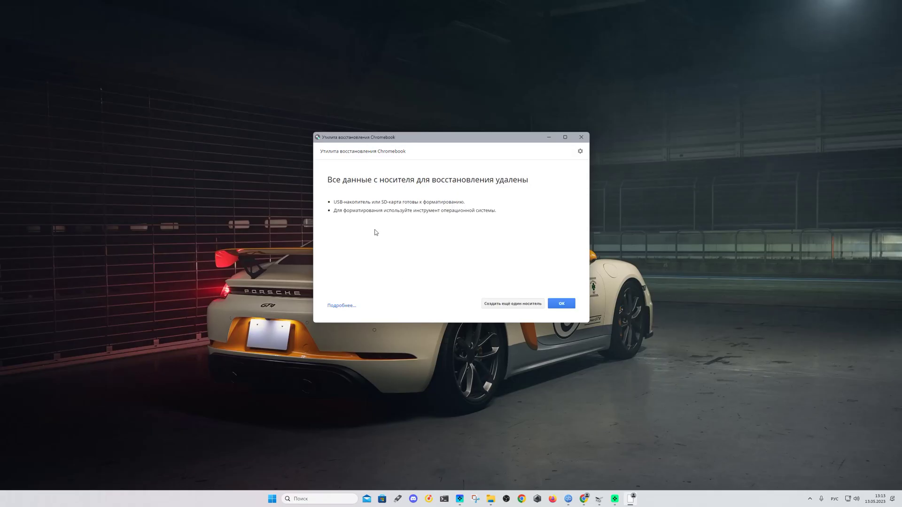
left_click(563, 304)
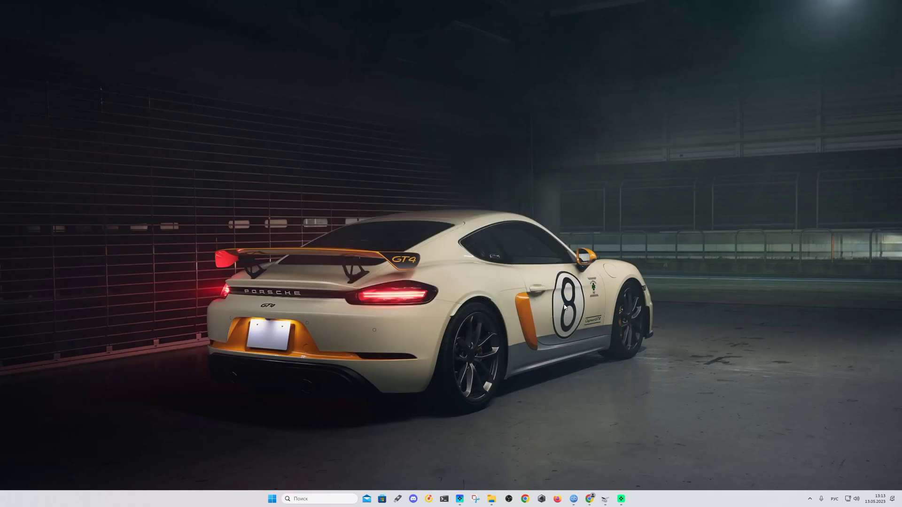
- Open the format settings for drive G: in File Explorer and set the NTFS file system and the volume label USB
left_click(498, 499)
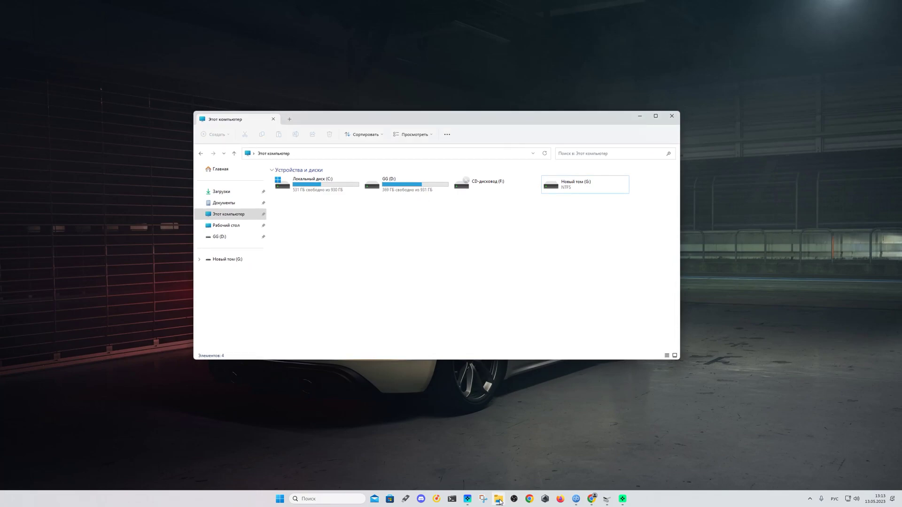
right_click(576, 189)
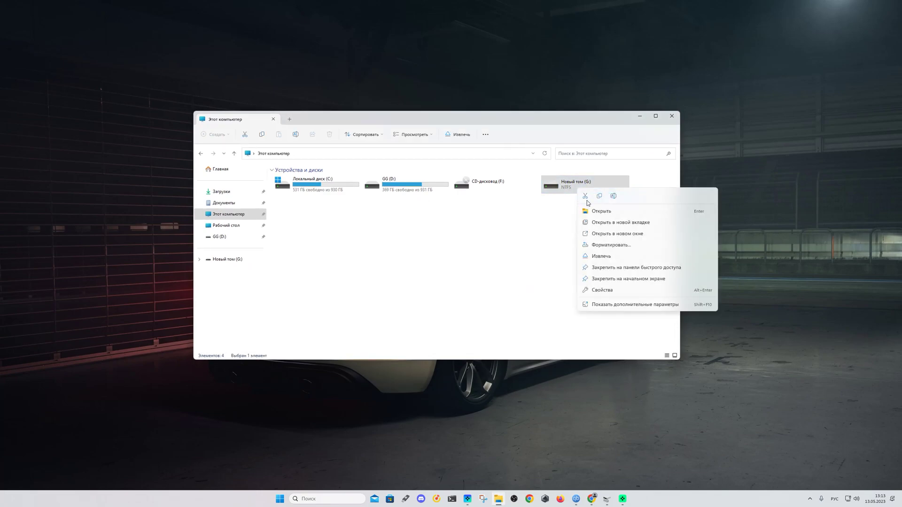
left_click(606, 245)
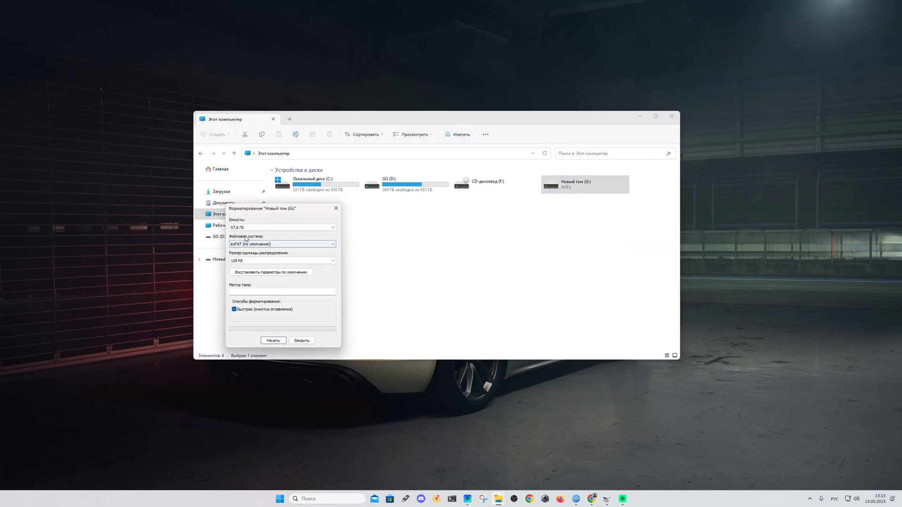
left_click(242, 243)
left_click(244, 252)
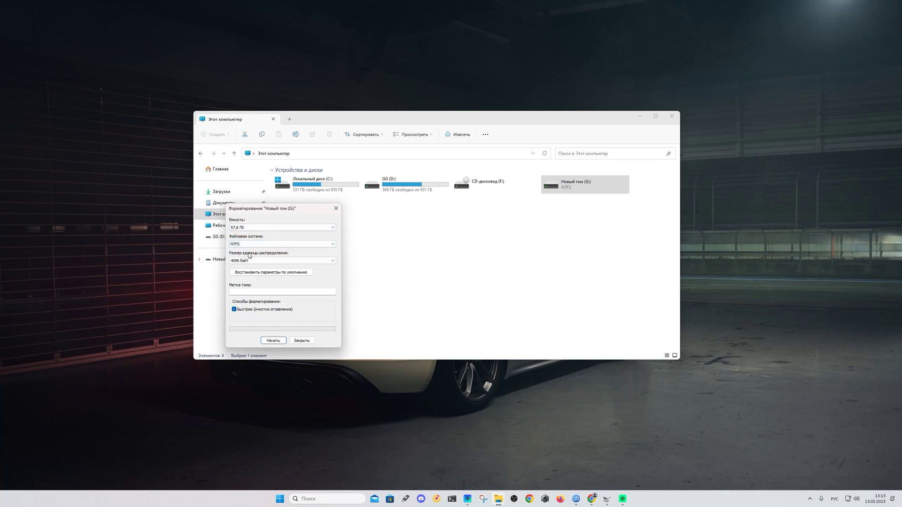
left_click(248, 291)
- Run the quick format of drive G:, accept the data-loss warning and close the format dialog when it completes
left_click(273, 340)
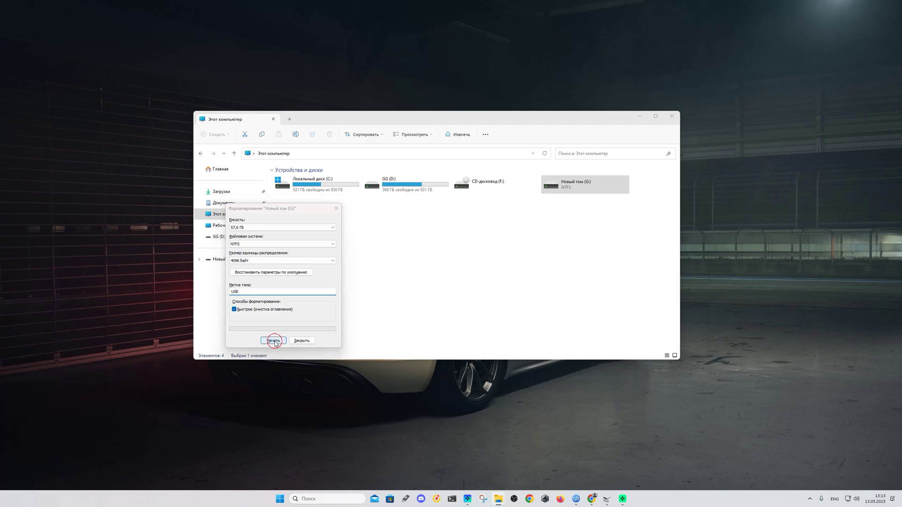
left_click(491, 250)
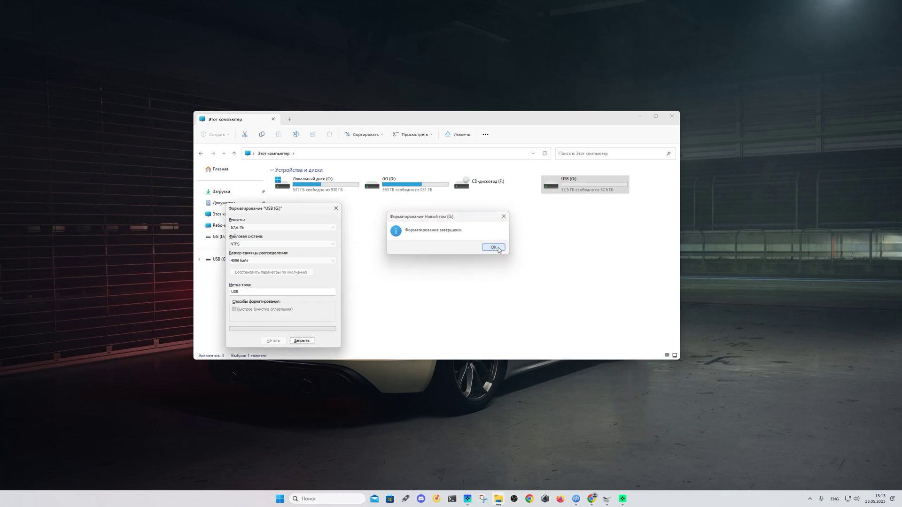
left_click(493, 247)
left_click(336, 208)
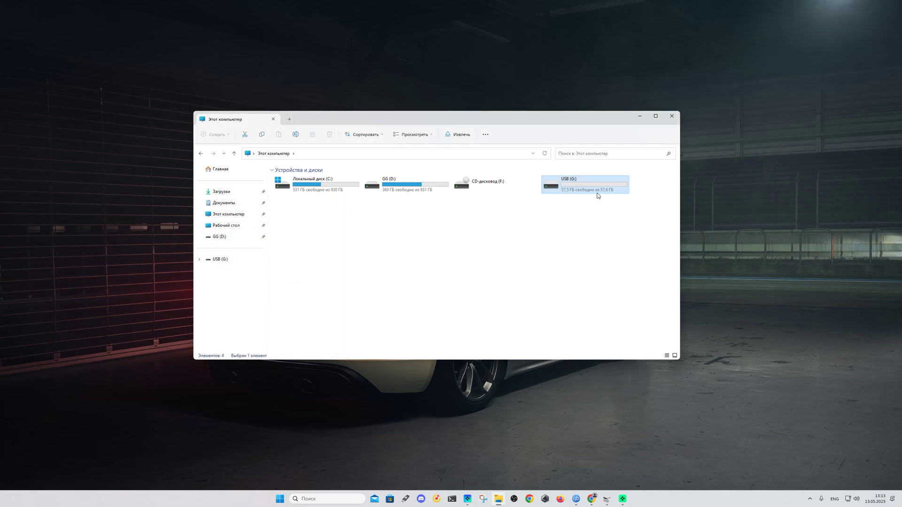
- Close File Explorer, check the formatted drive's partition layout in Disk Management and close that window too
left_click(671, 116)
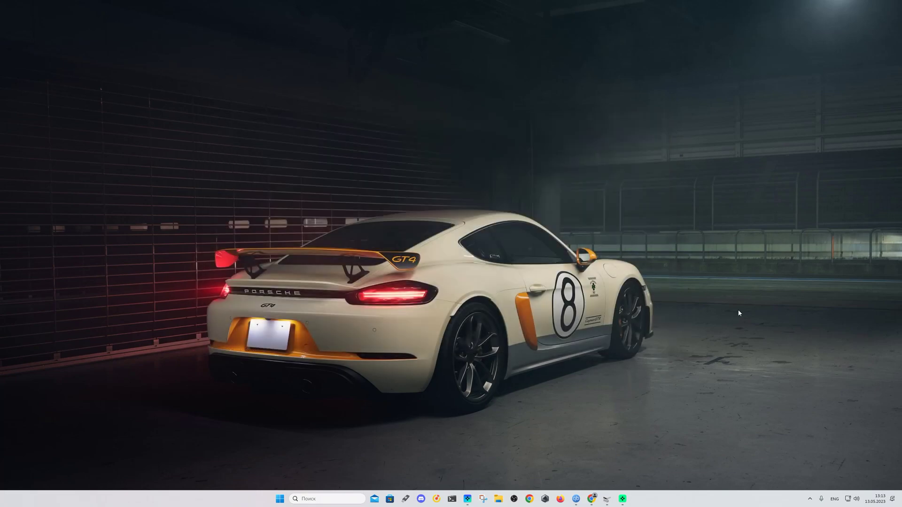
left_click(607, 498)
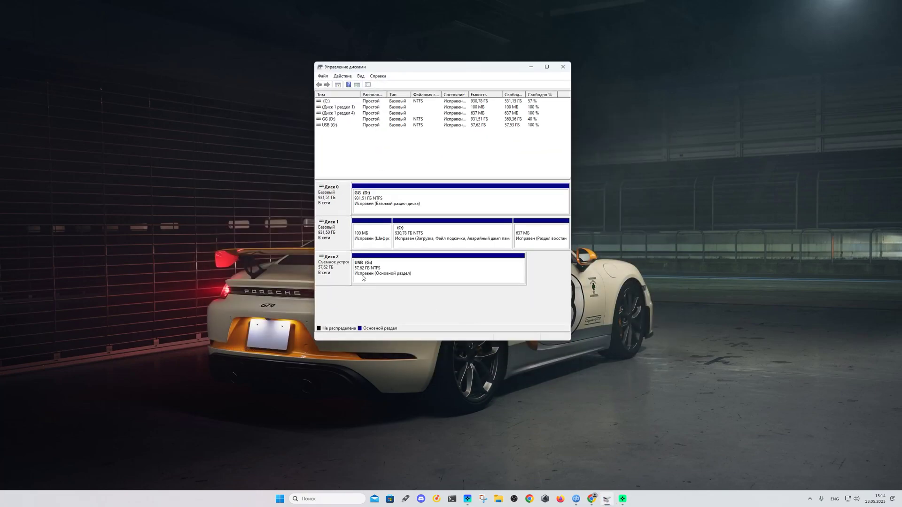
left_click(563, 67)
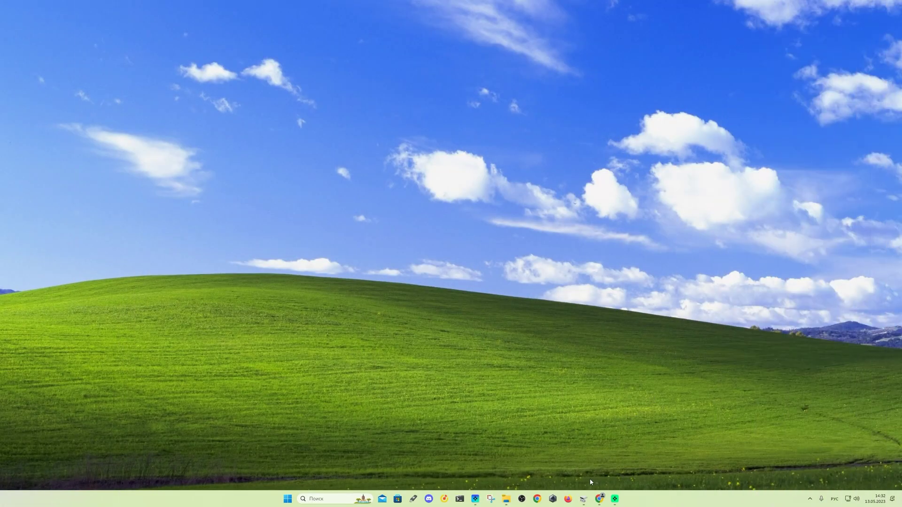
- Check File Explorer and Disk Management for the second removable drive and its partitions, minimizing both windows after the check
left_click(506, 499)
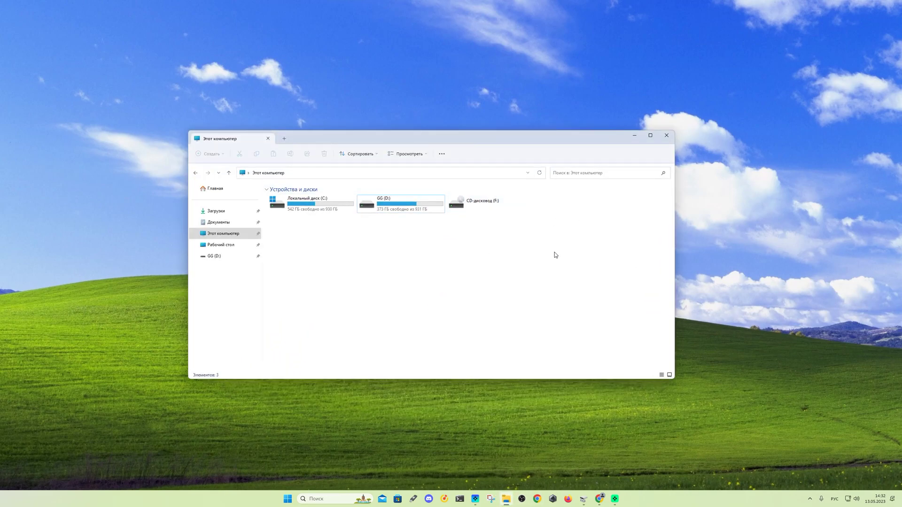
left_click(583, 499)
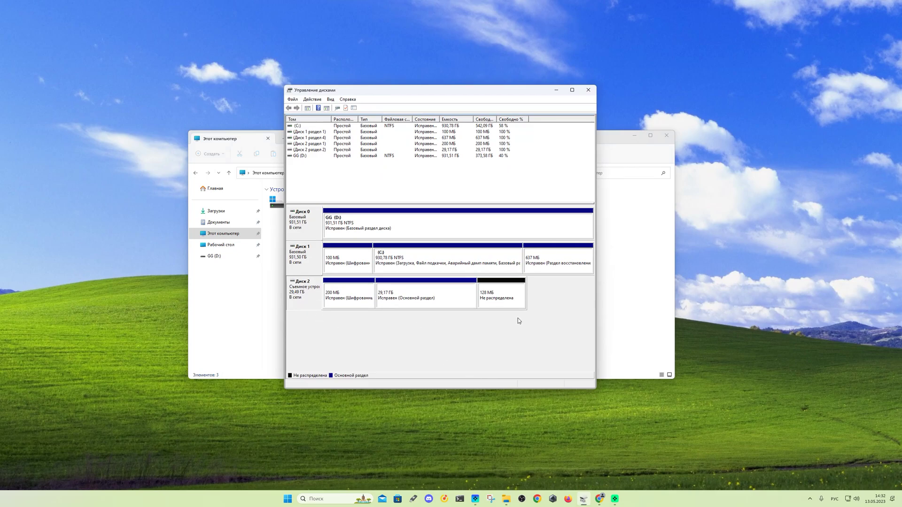
left_click(556, 90)
left_click(634, 136)
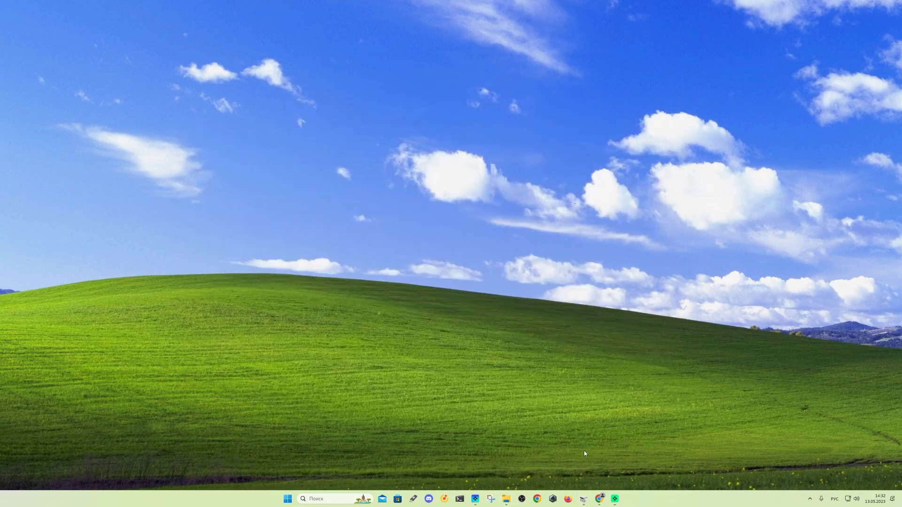
- Switch to Chrome, launch the Chromebook recovery utility extension and minimize the browser window
left_click(599, 498)
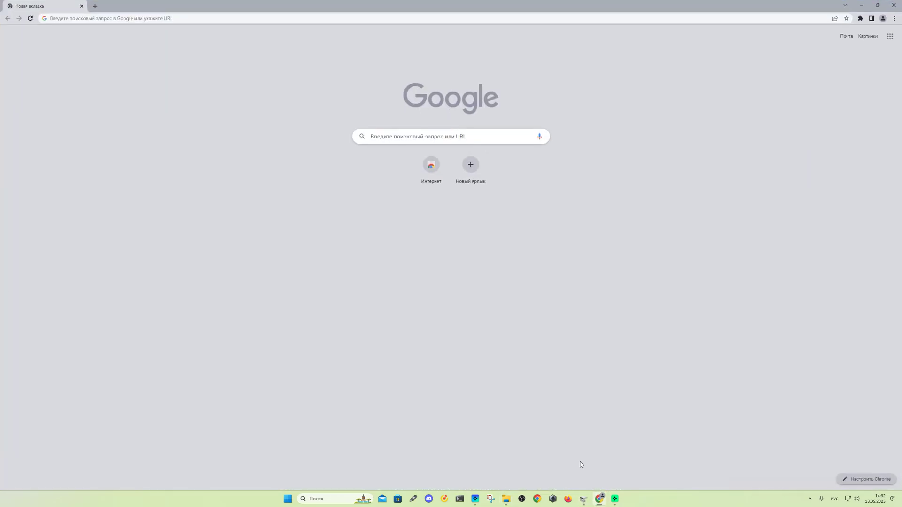
left_click(860, 18)
left_click(794, 66)
left_click(862, 7)
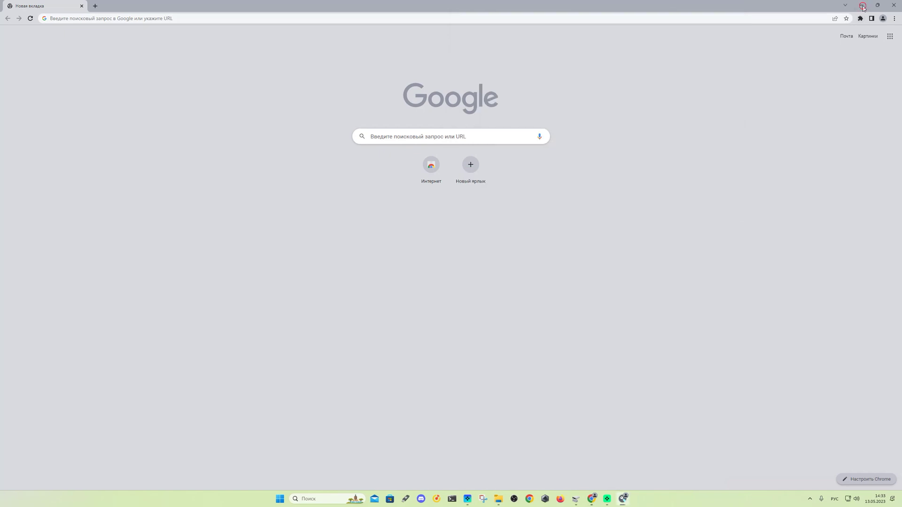
- Start the recovery utility's wizard and switch it to erasing recovery media
left_click_drag(647, 34, 492, 159)
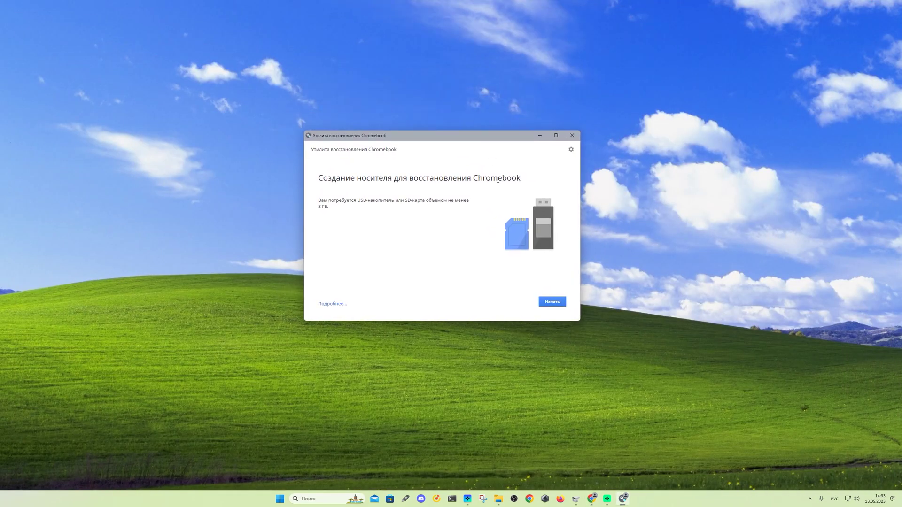
left_click(552, 302)
left_click(571, 150)
left_click(493, 165)
- Choose the Generic Flash Disk - 29.5 ГБ as the media, erase its data and finish the recovery utility's wizard
left_click(404, 220)
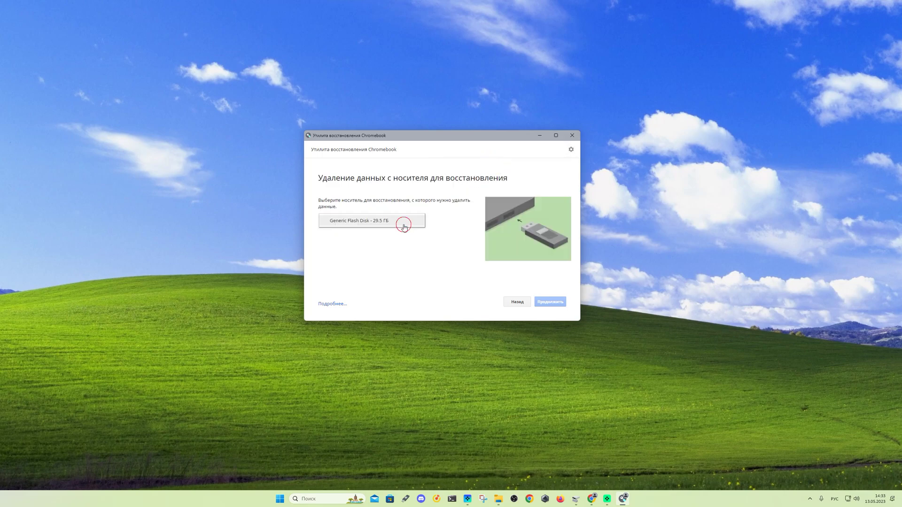
left_click(376, 225)
left_click(550, 305)
left_click(551, 302)
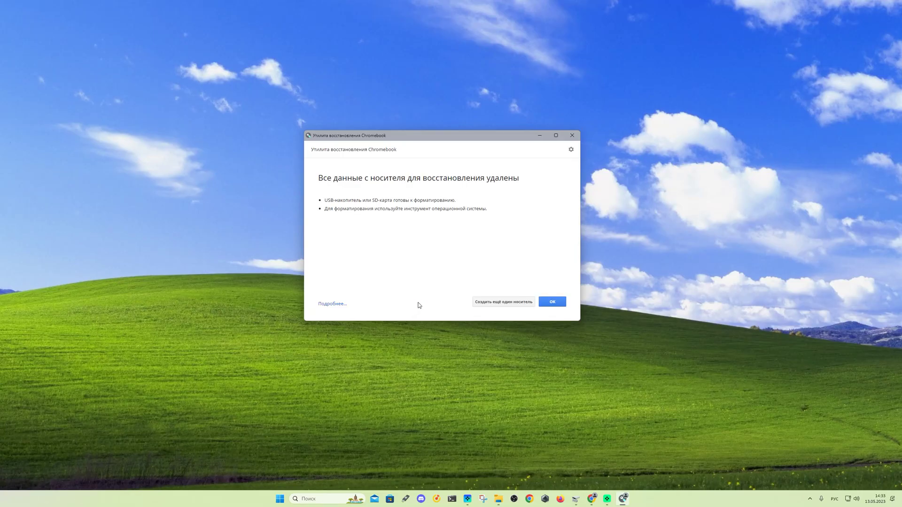
left_click(557, 304)
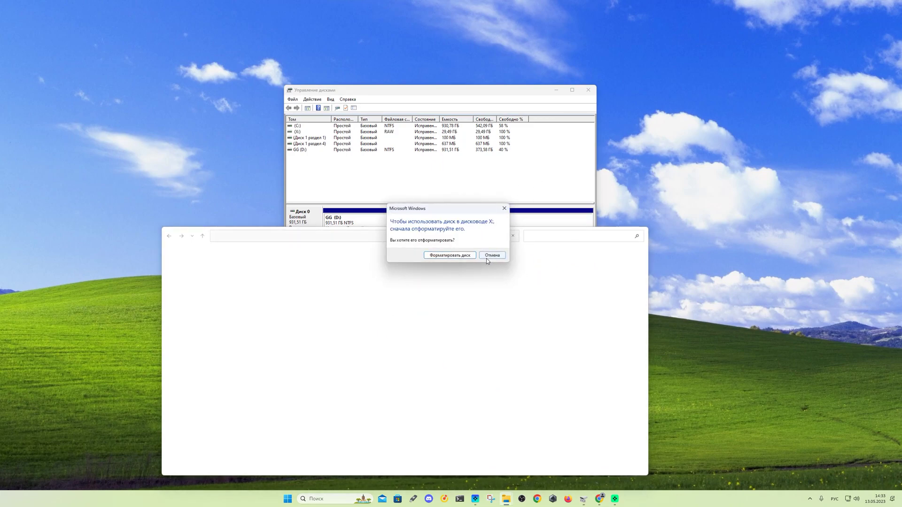
left_click(450, 255)
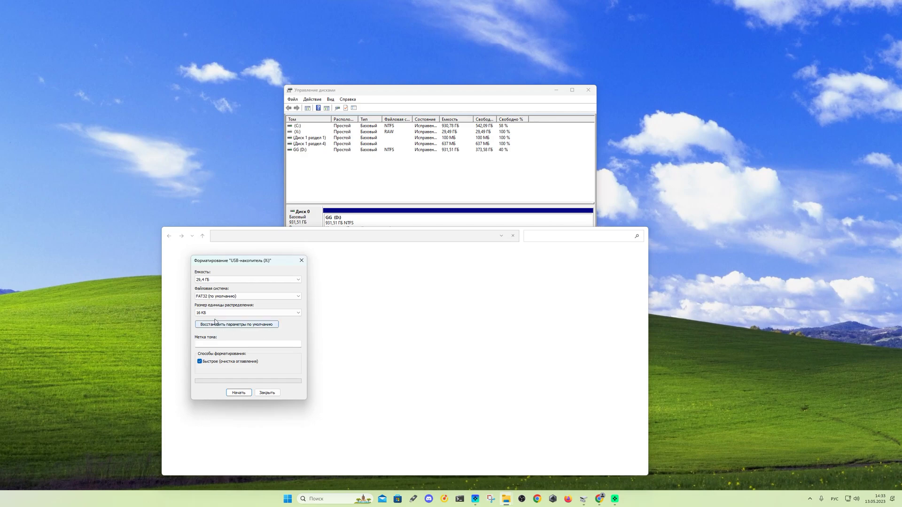
left_click(302, 260)
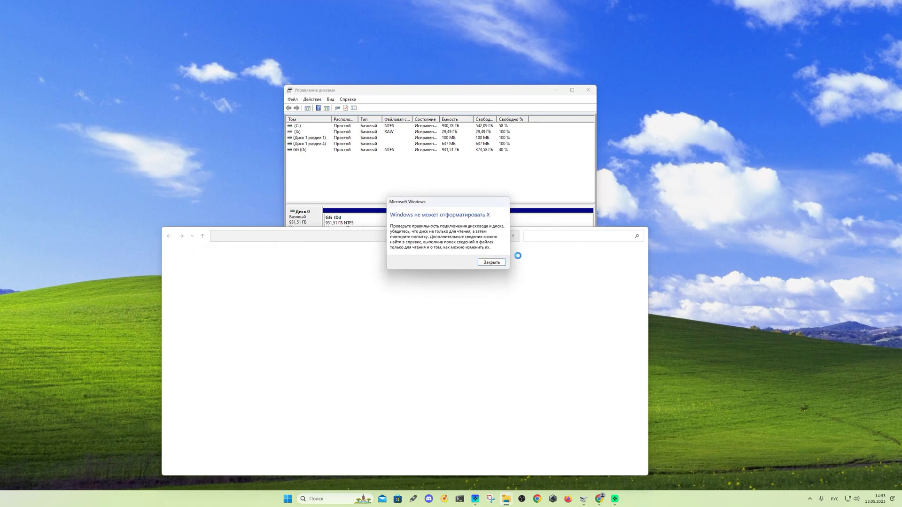
left_click(492, 262)
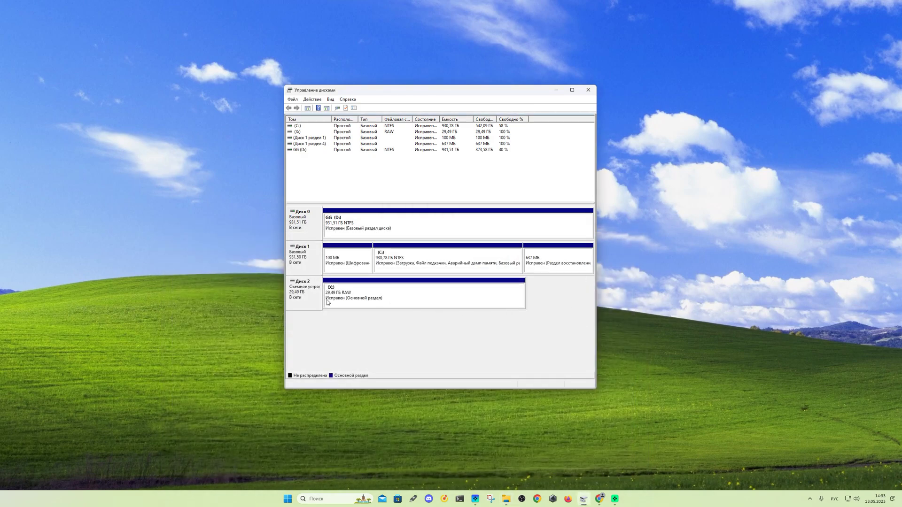
- Bring up the drives under This PC in File Explorer and close the Disk Management window
left_click(506, 499)
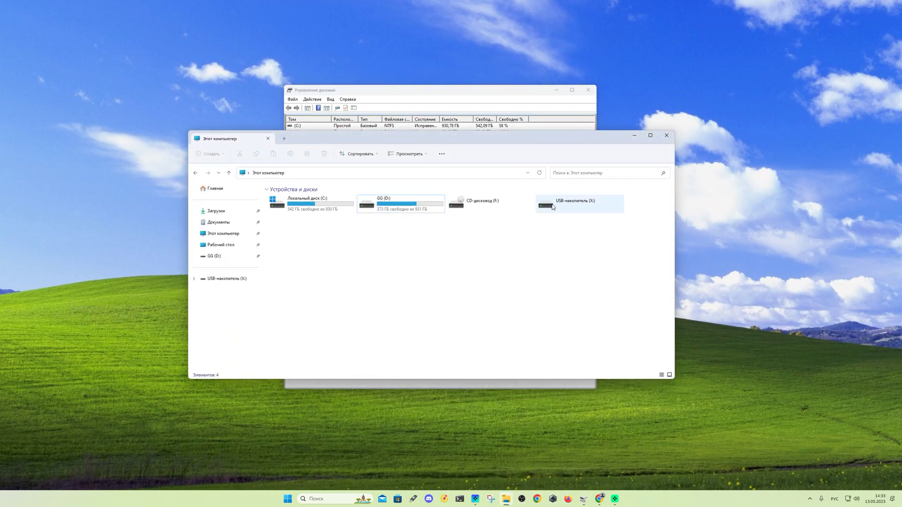
left_click(528, 90)
left_click(594, 89)
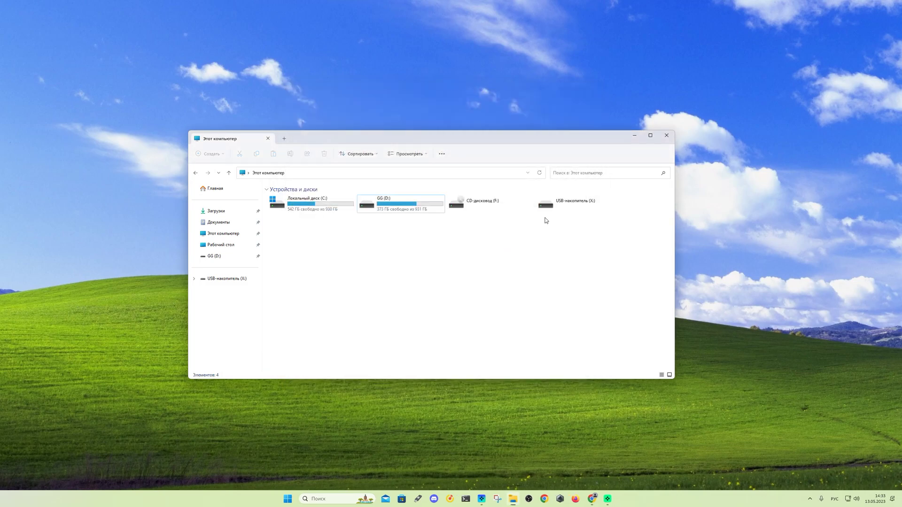
- Open the format settings for USB drive X:, use FAT32 as the file system and enter USB as the volume label
right_click(558, 201)
left_click(581, 256)
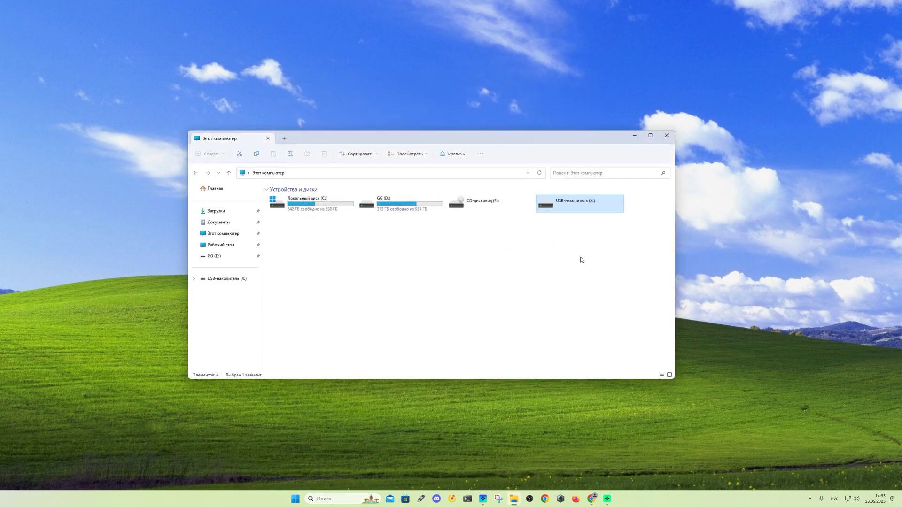
left_click(263, 264)
left_click(234, 275)
left_click(240, 310)
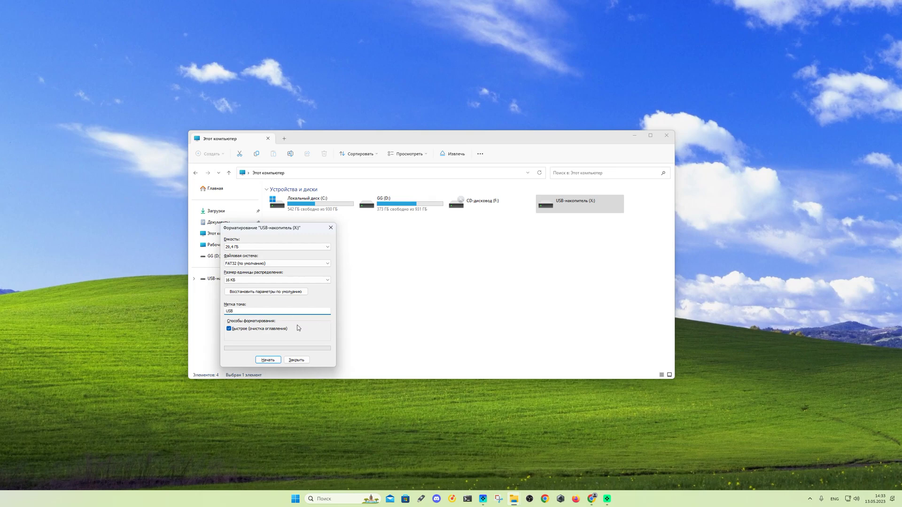
- Run the quick FAT32 format of drive X:, accept the data-loss warning and dismiss the completion message
left_click(272, 360)
left_click(481, 249)
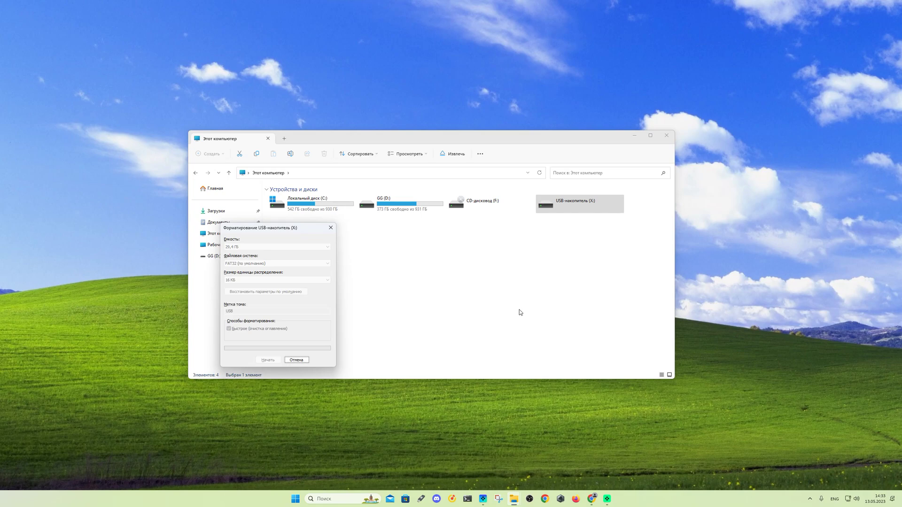
left_click(493, 246)
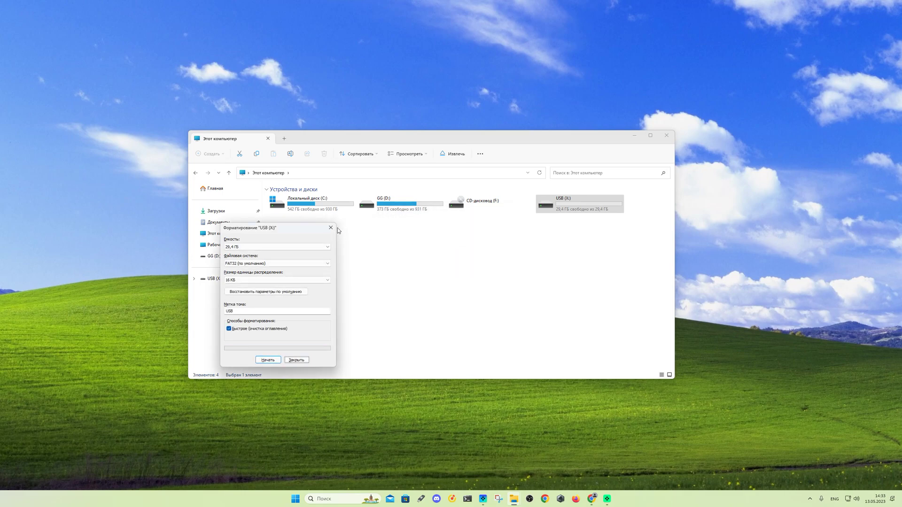
- Quick-format drive X: with the NTFS file system, accepting the warning and completion messages, and close the format dialog and File Explorer
left_click(305, 263)
left_click(256, 275)
left_click(267, 359)
left_click(492, 249)
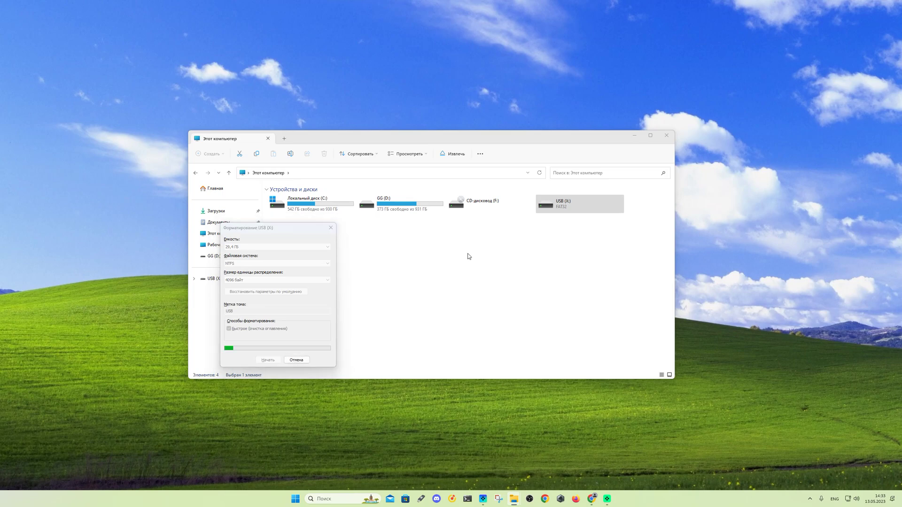
left_click(492, 249)
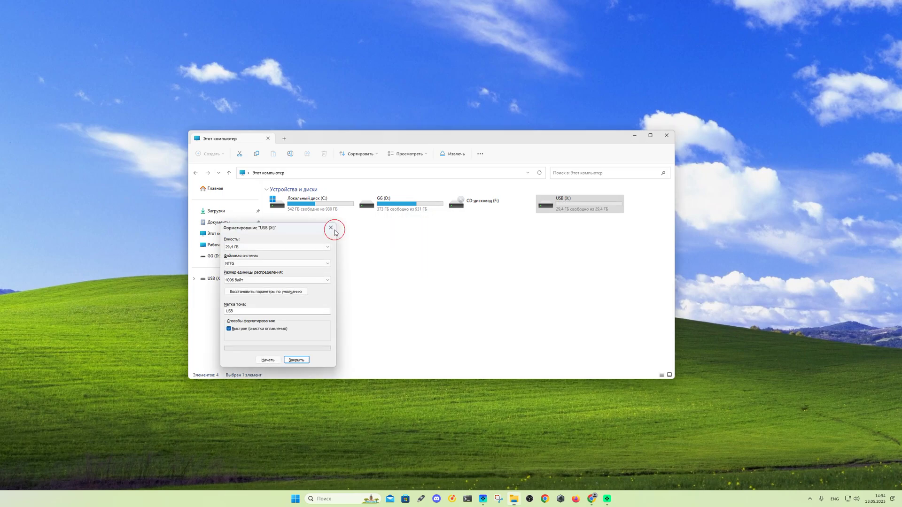
left_click(330, 228)
left_click(666, 136)
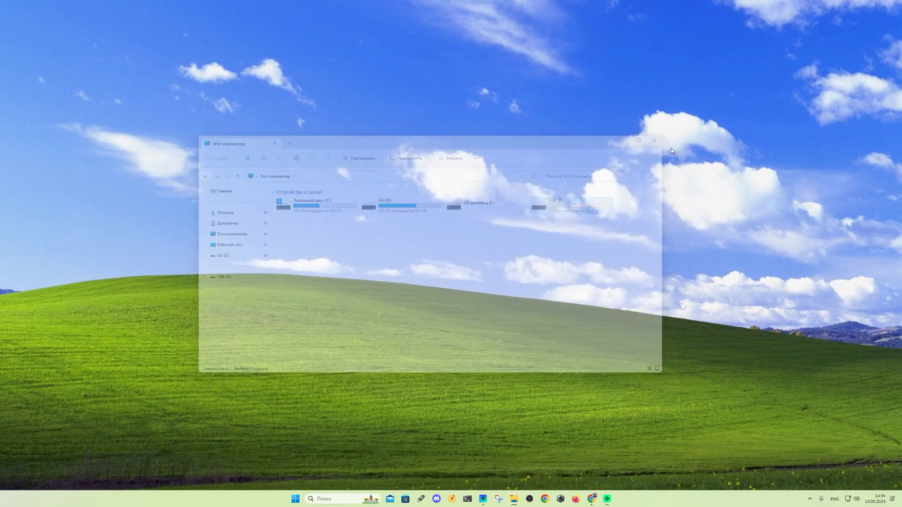